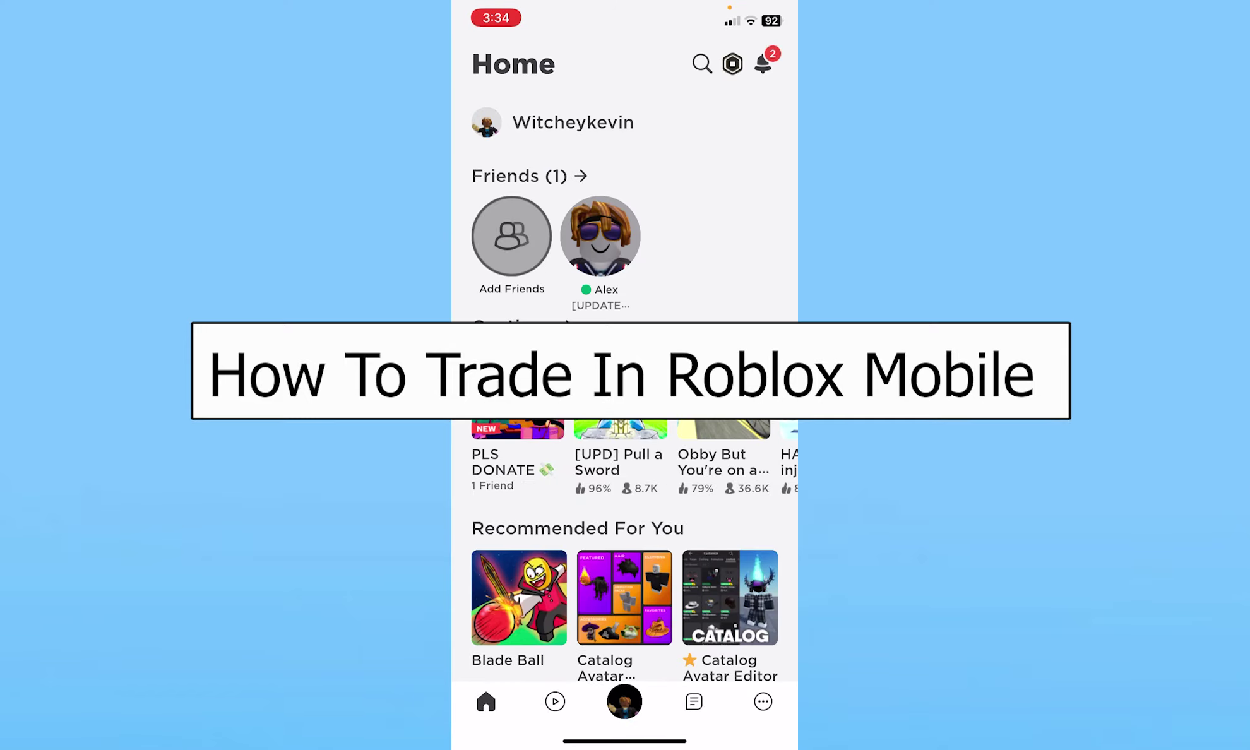
pyautogui.scroll(-3, 625, 489)
pyautogui.scroll(3, 625, 488)
pyautogui.scroll(-3, 626, 488)
pyautogui.scroll(3, 625, 488)
pyautogui.scroll(-3, 625, 440)
pyautogui.scroll(5, 625, 440)
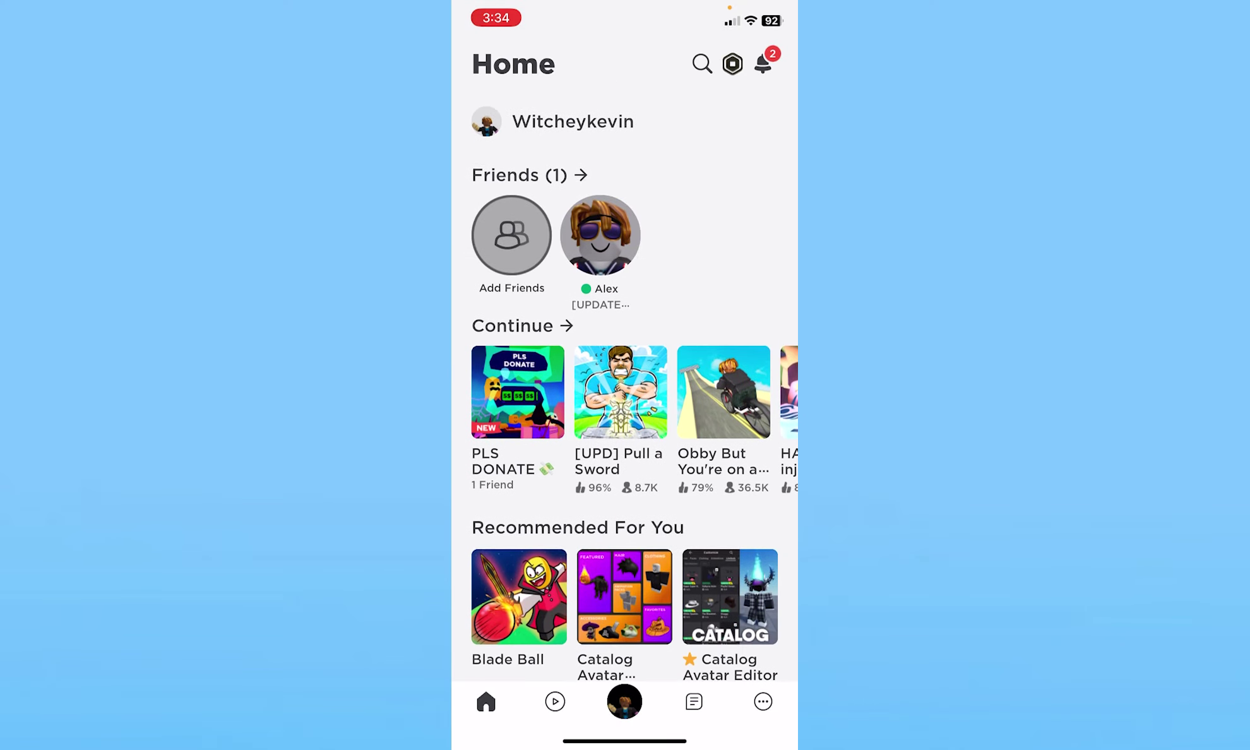
# Close the Roblox app and load roblox.com in Safari.
pyautogui.moveTo(625, 741); pyautogui.dragTo(626, 439)
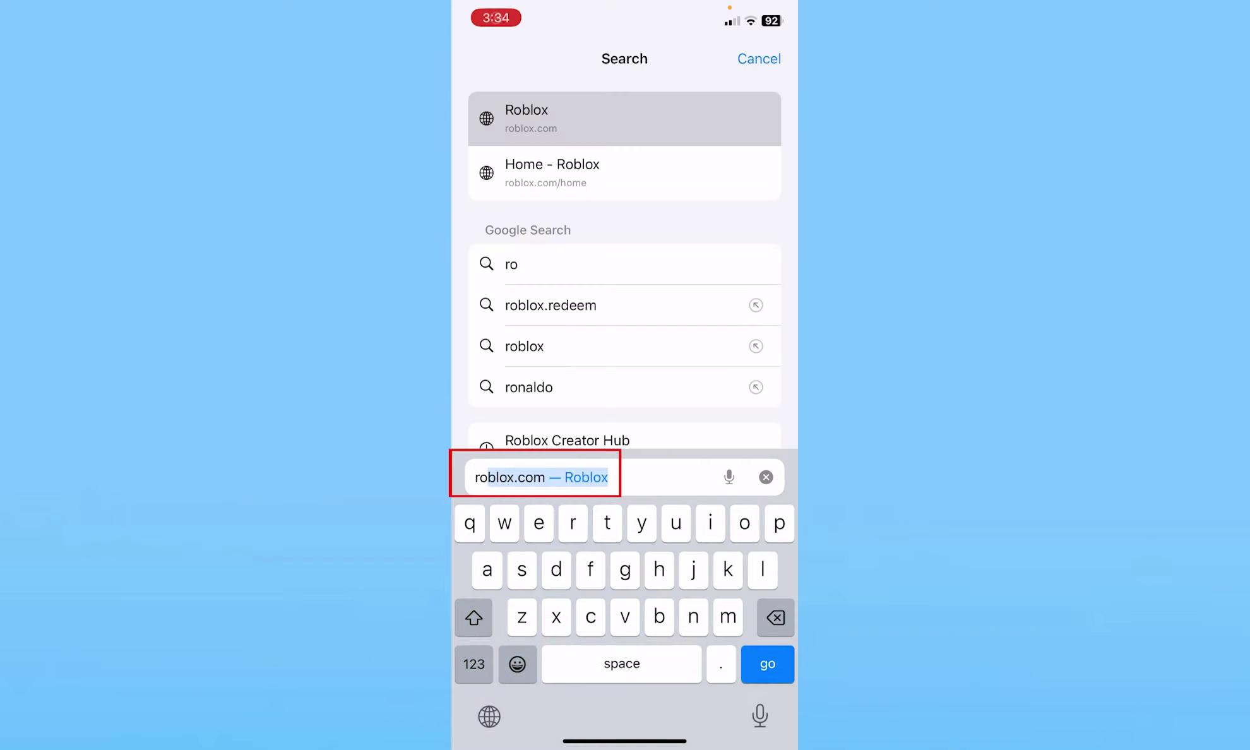
pyautogui.press('Return')
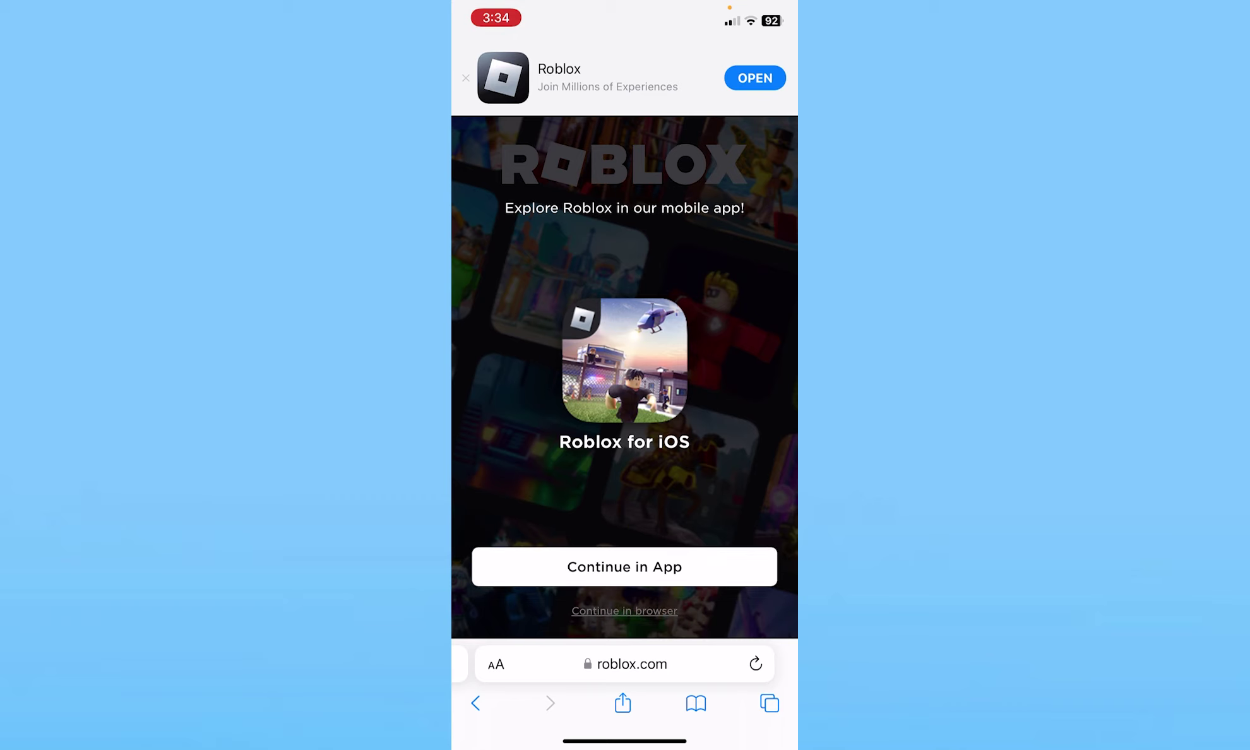
# Continue in the browser and choose Trade from the hamburger menu to reach Trades.
pyautogui.click(625, 610)
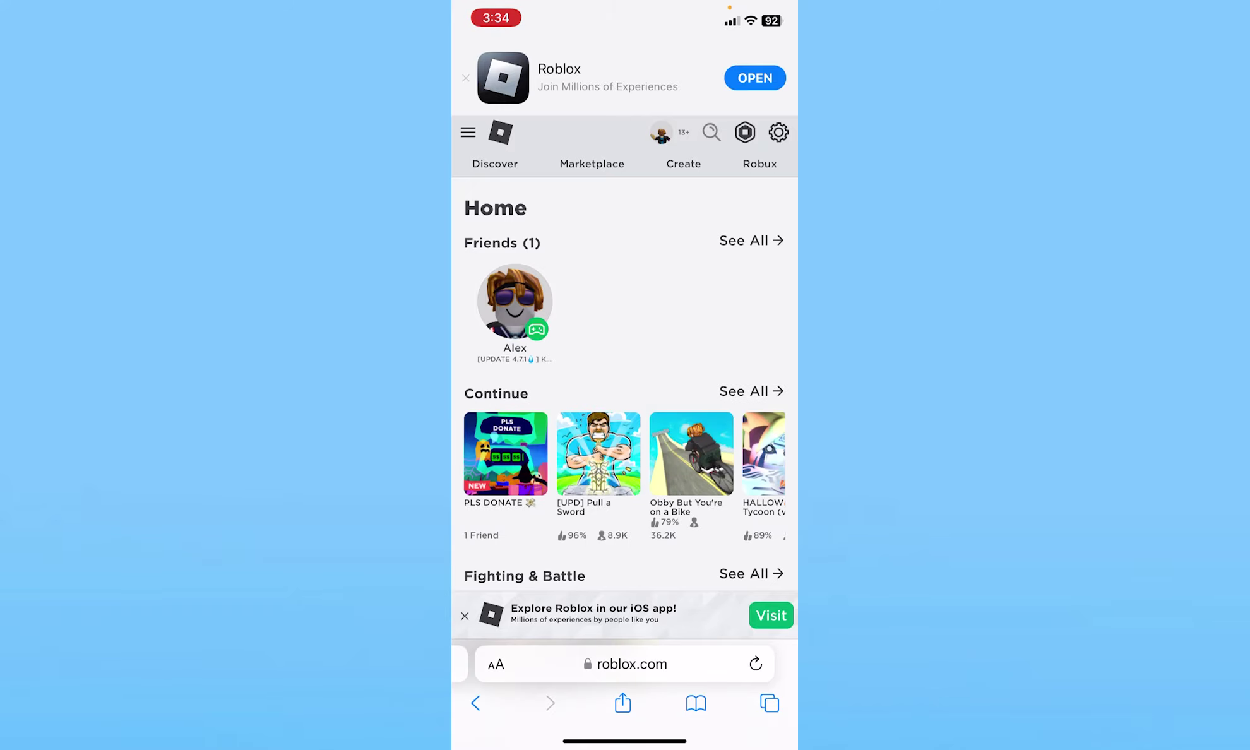
pyautogui.scroll(-2, 624, 391)
pyautogui.scroll(2, 625, 390)
pyautogui.click(468, 132)
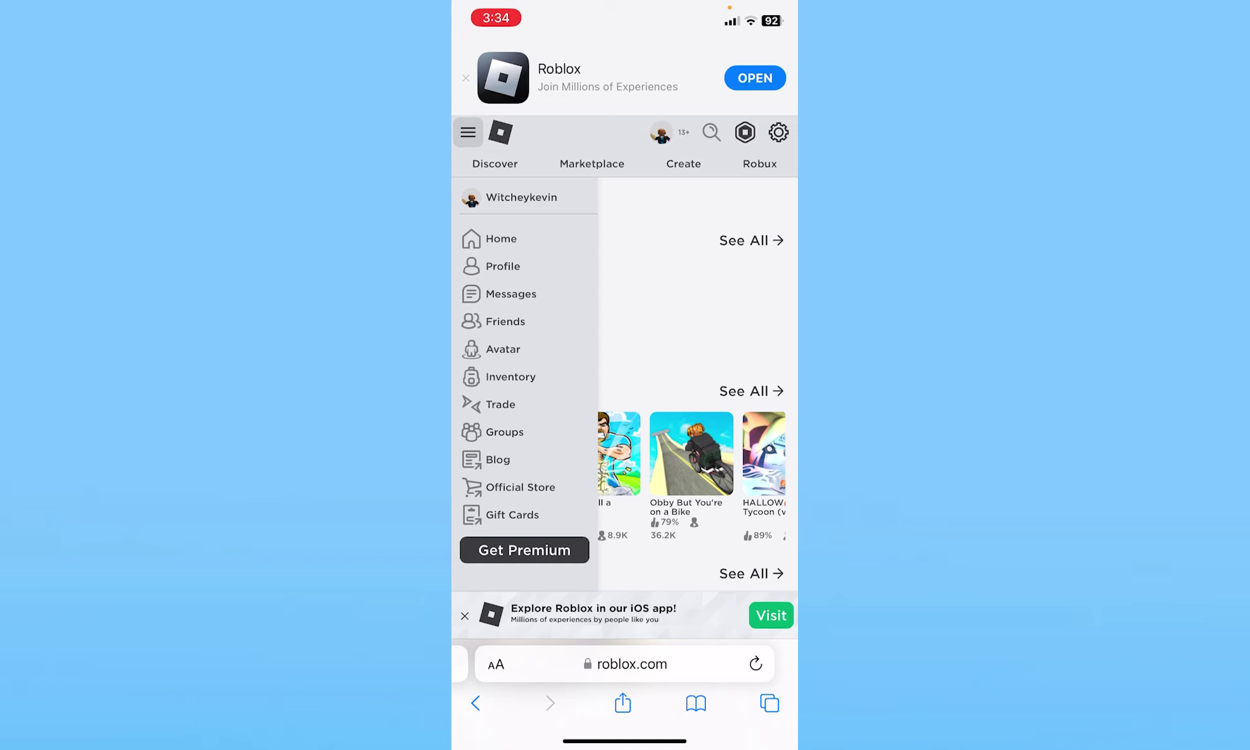
pyautogui.click(500, 403)
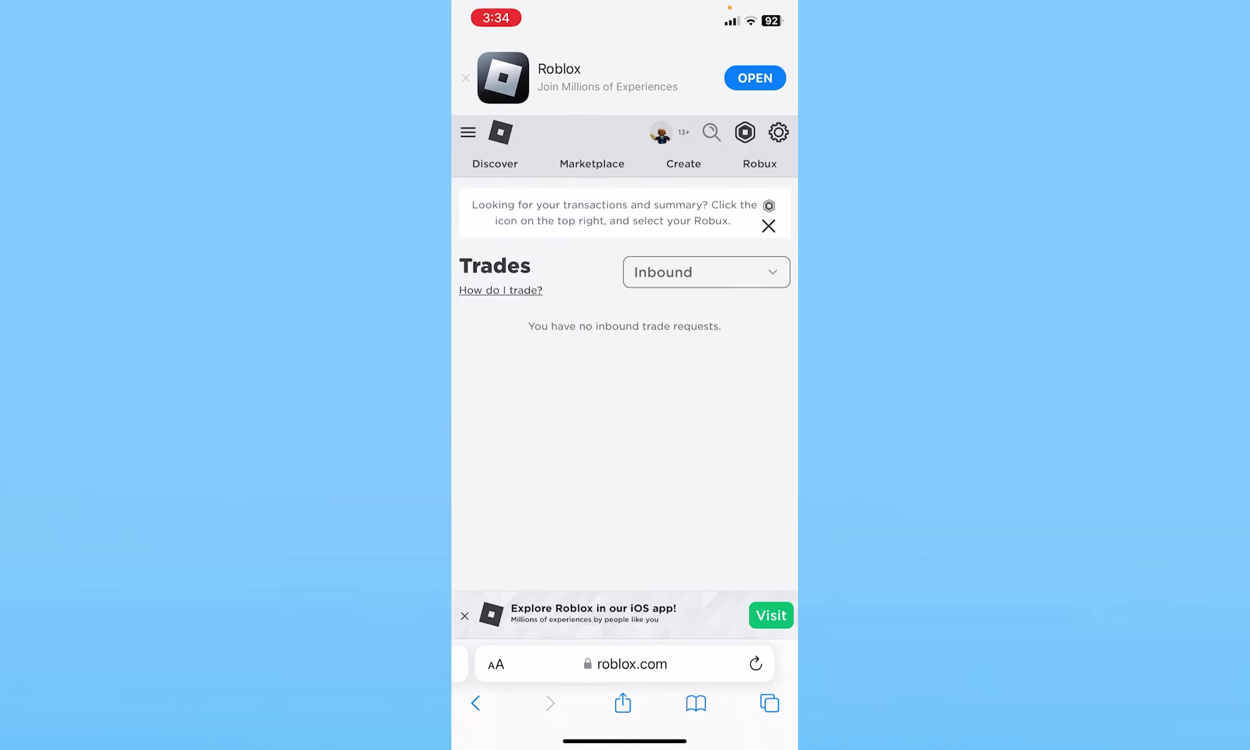
pyautogui.scroll(-1, 625, 391)
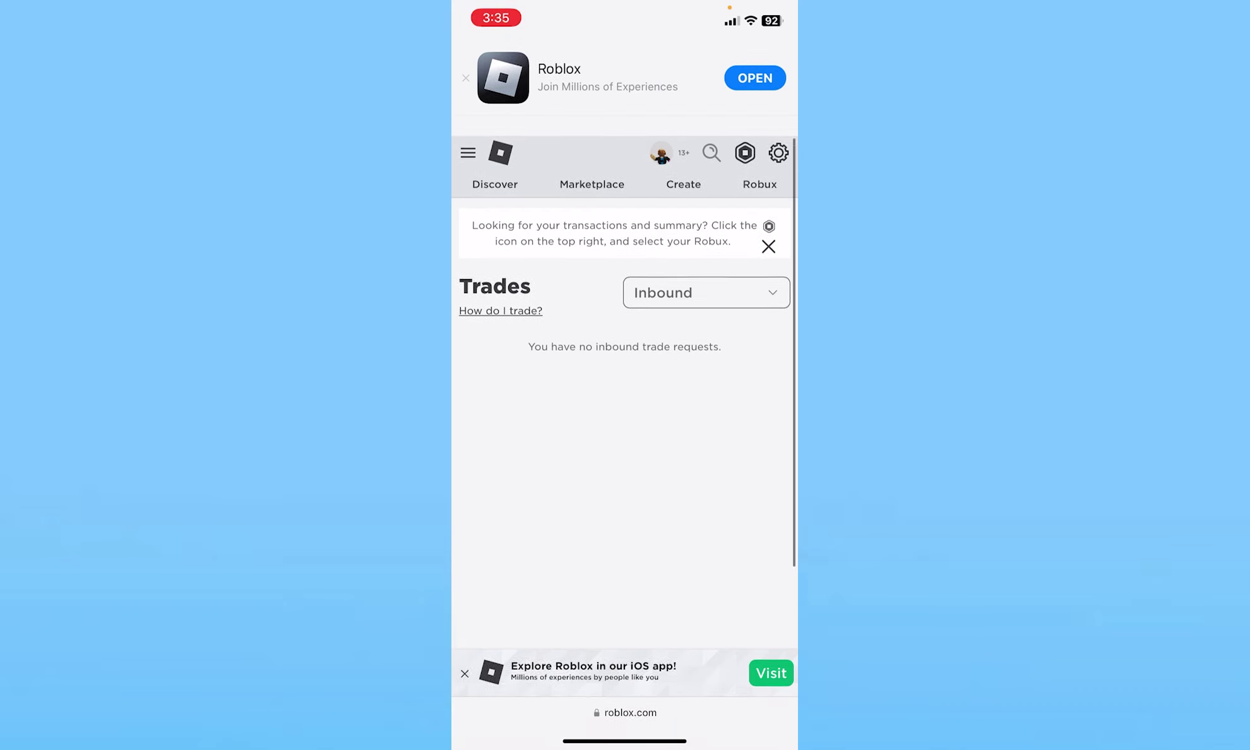
pyautogui.scroll(1, 625, 391)
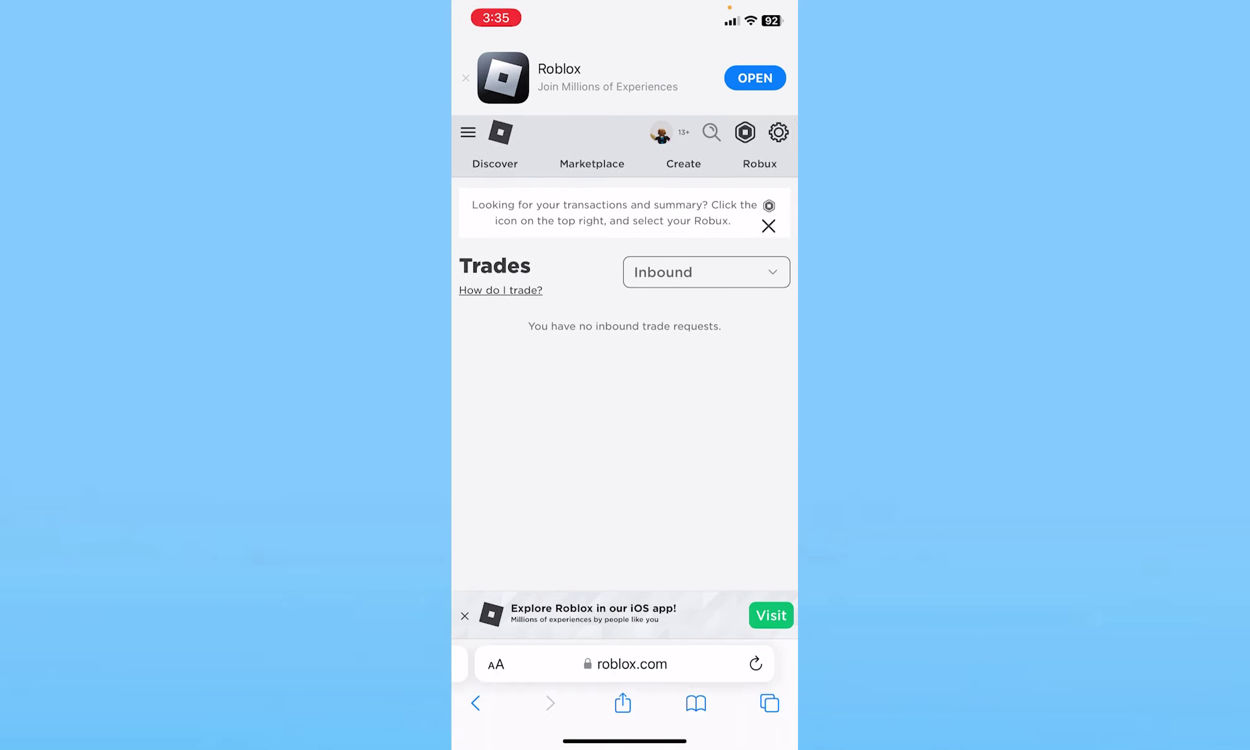